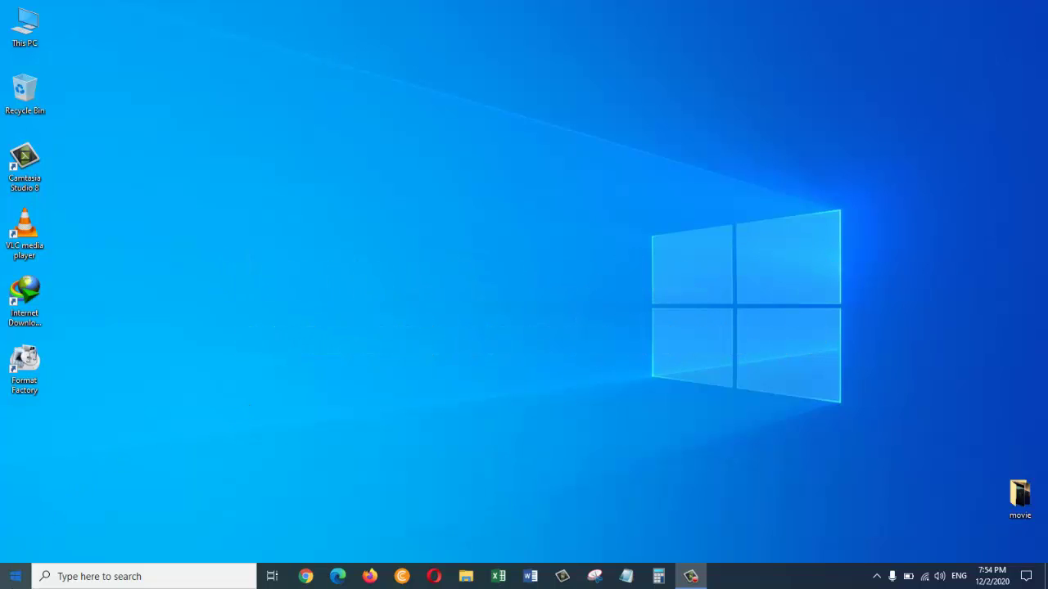
Open the Windows Settings home page from the Start menu
left_click(16, 575)
mouse_move(18, 548)
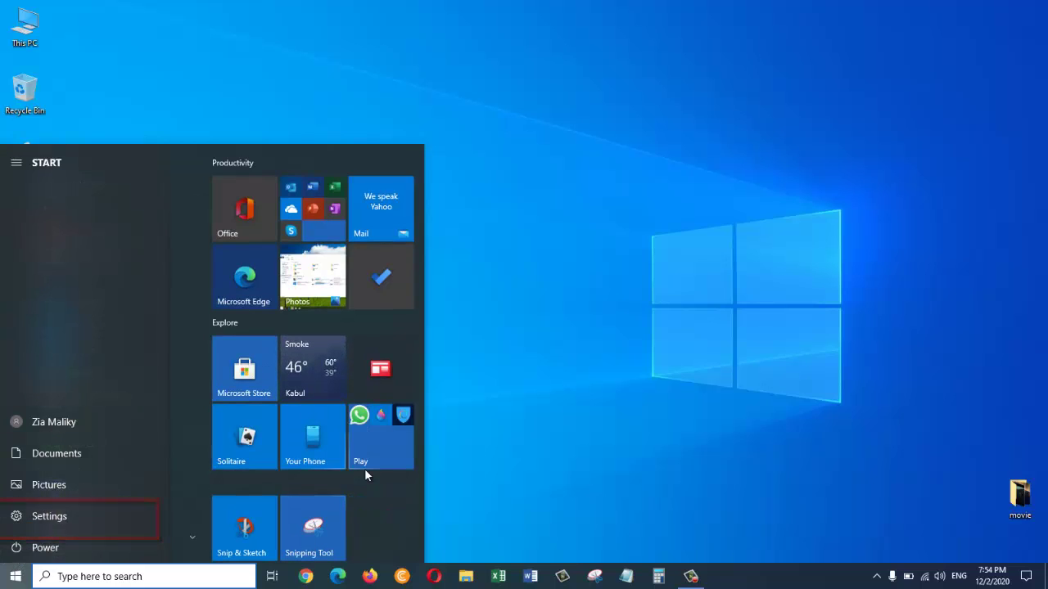
key("super+i")
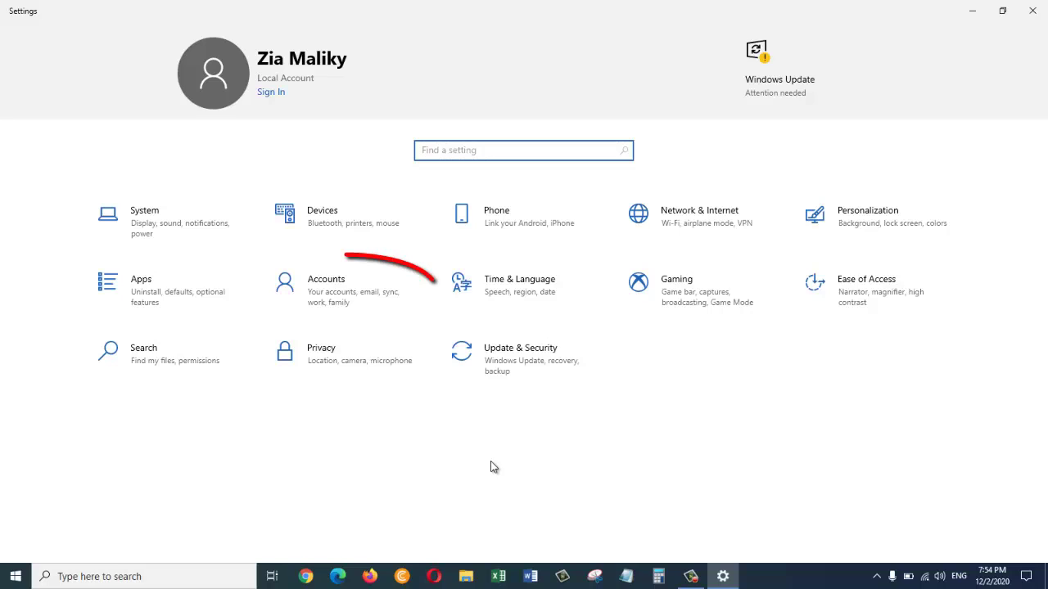
Go to Accounts > Family & other users and select the existing User1 account
left_click(357, 301)
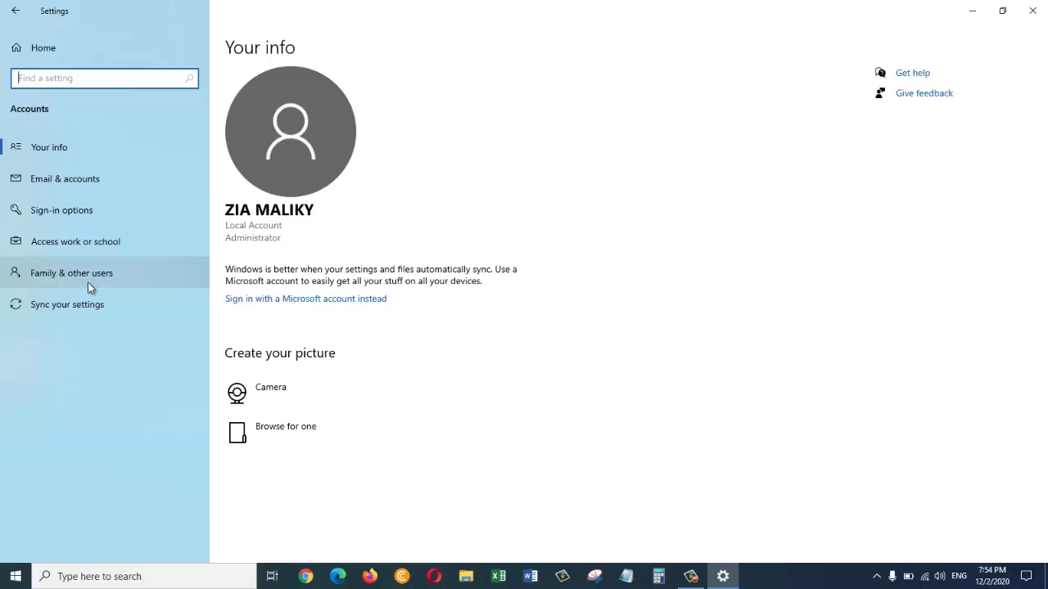
left_click(88, 282)
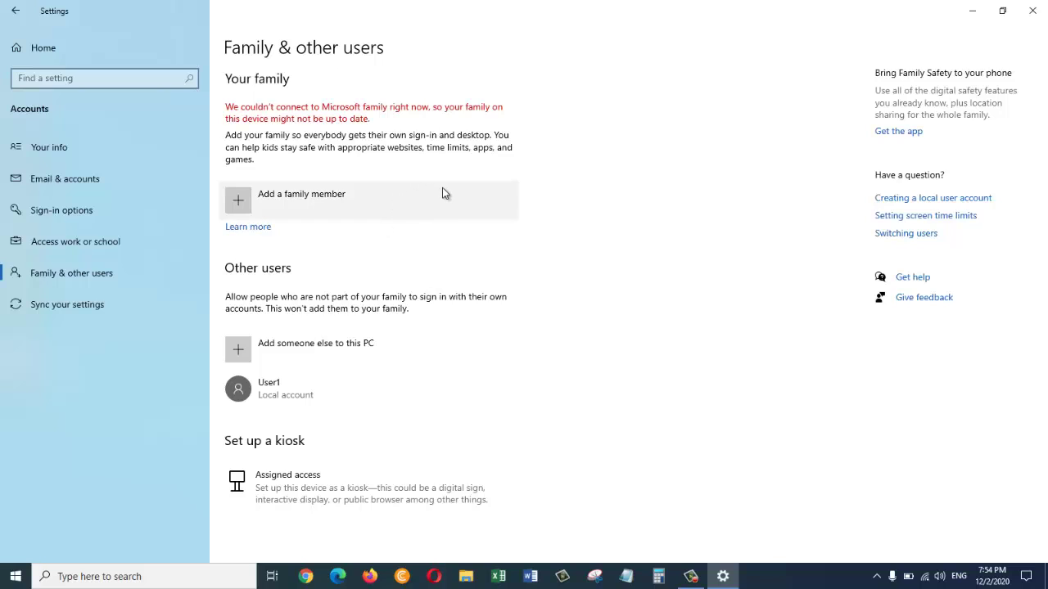
left_click(343, 388)
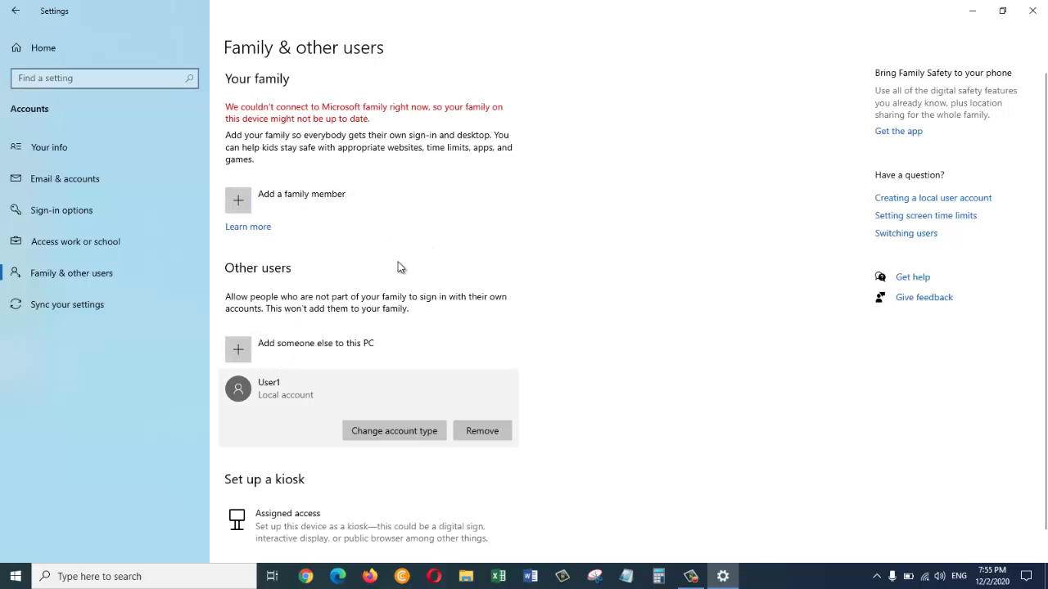
Choose to add someone else without their sign-in info or a Microsoft account
left_click(300, 358)
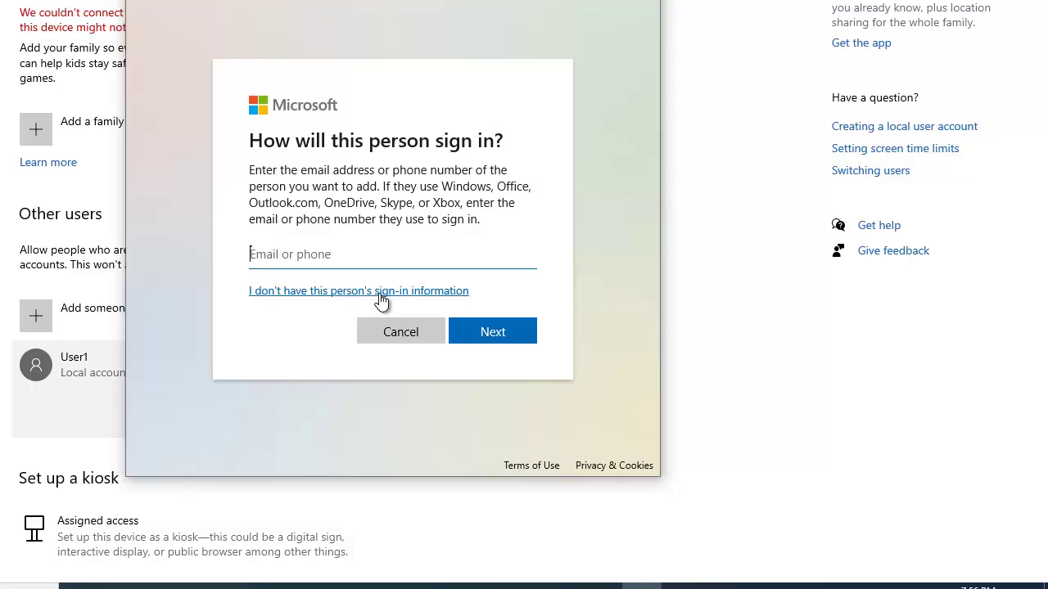
left_click(430, 295)
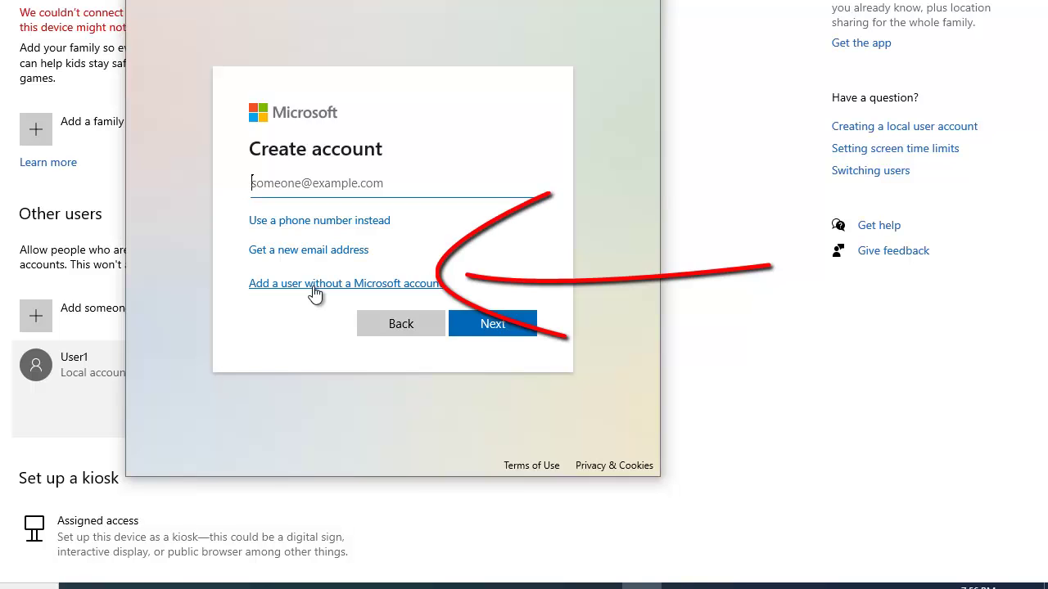
left_click(314, 286)
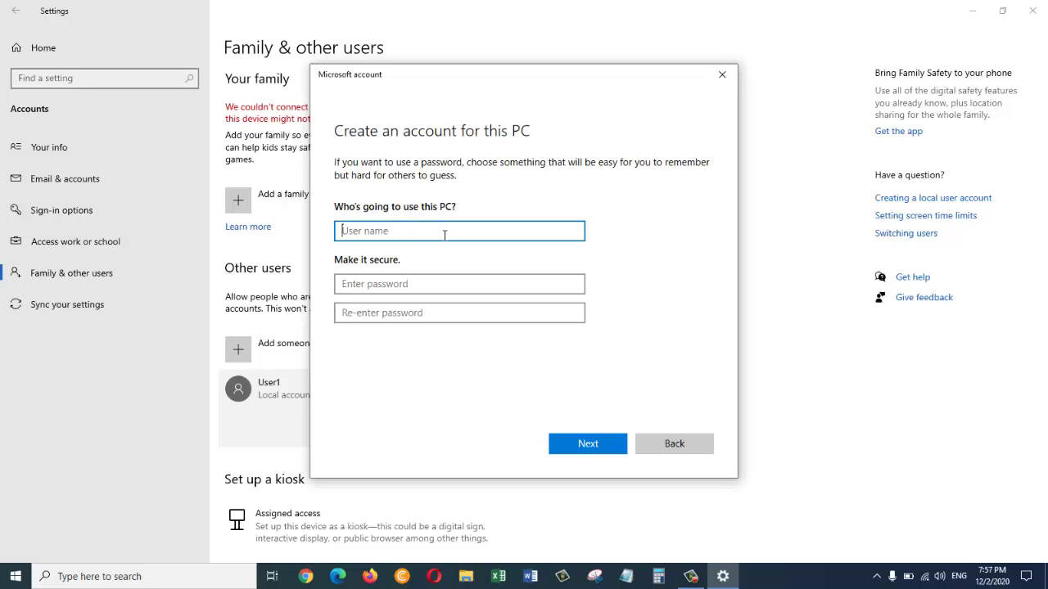
Enter user name user2 with a password typed twice, then try to continue
type("user2")
left_click(445, 284)
left_click(589, 453)
left_click(484, 283)
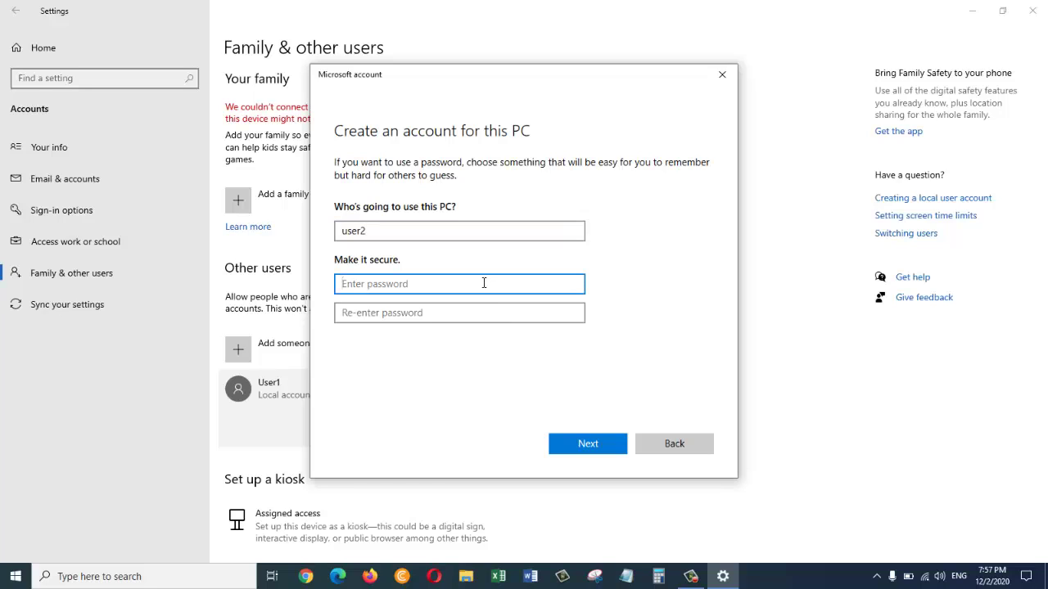
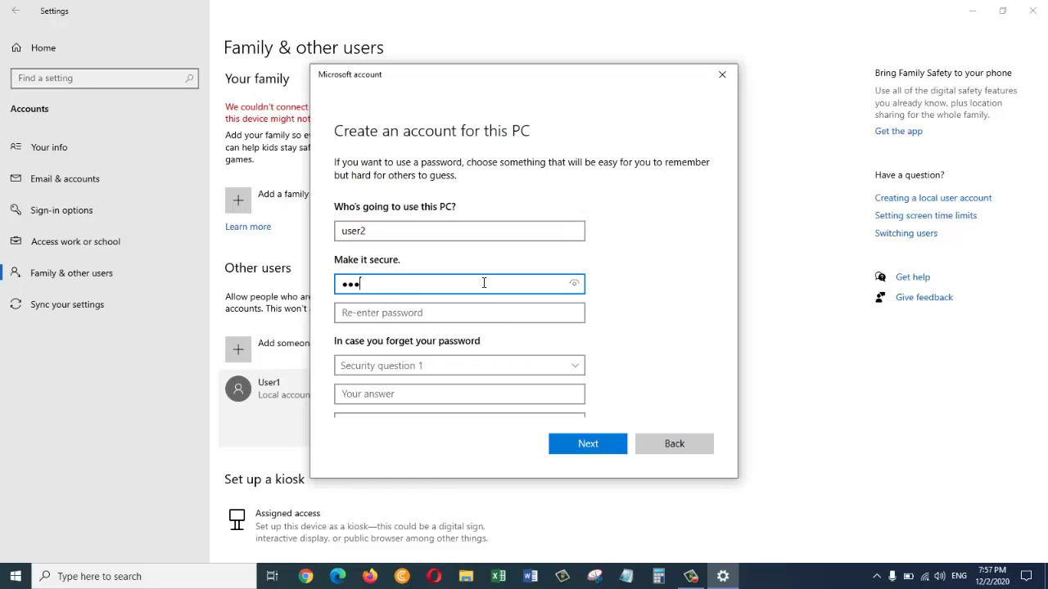
left_click(461, 316)
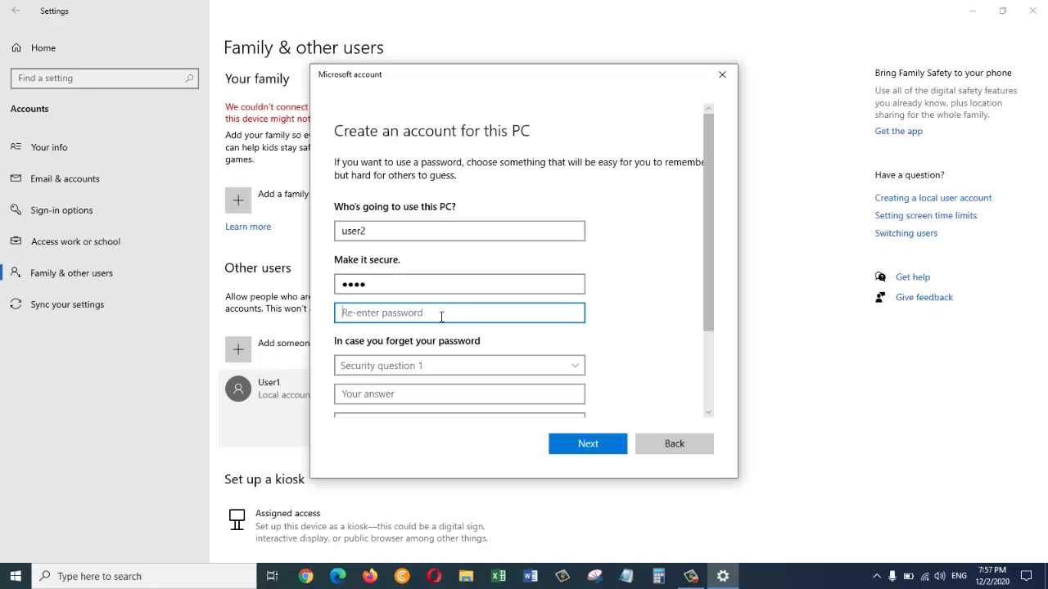
left_click_drag(710, 266, 706, 353)
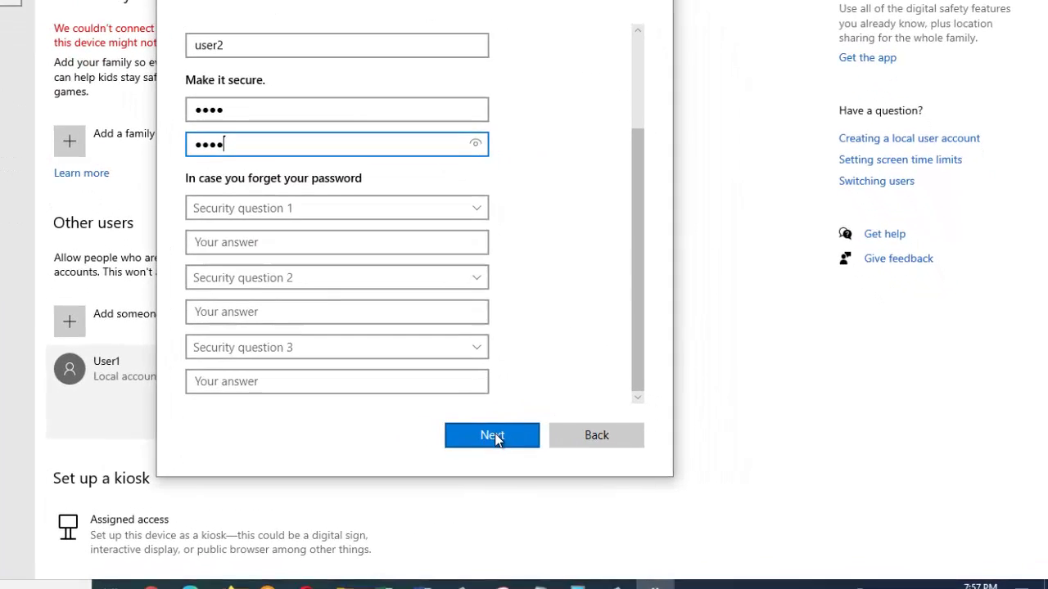
left_click(495, 440)
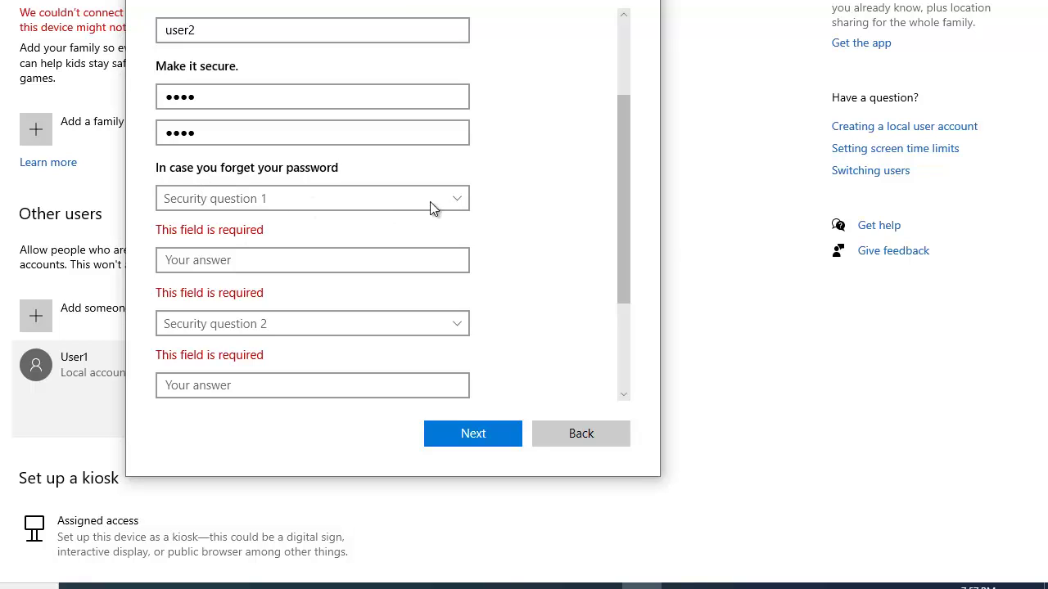
Choose the first pet's name security question and type its answer
left_click(455, 199)
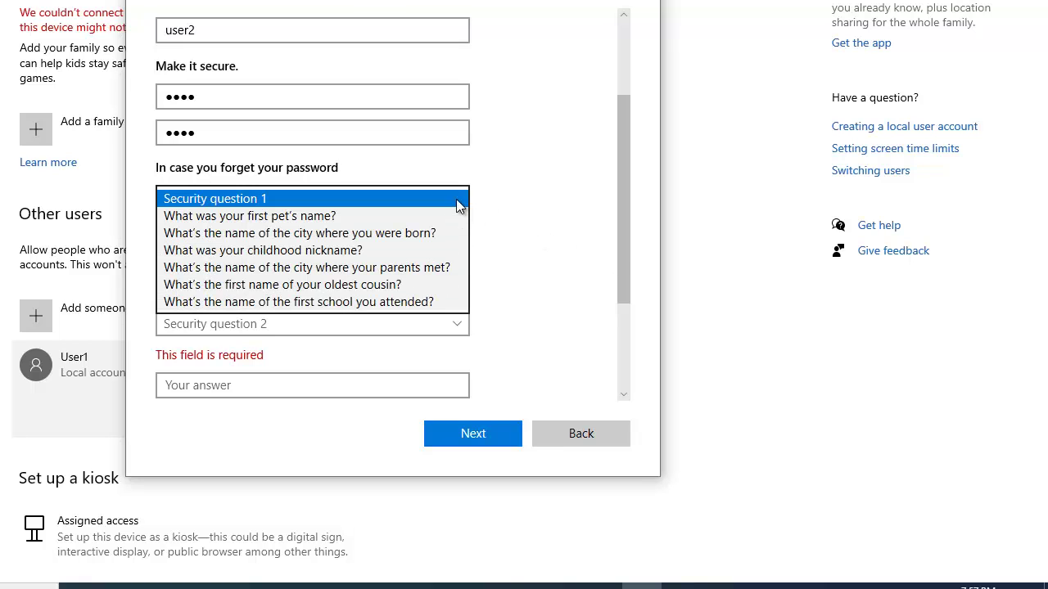
left_click(353, 218)
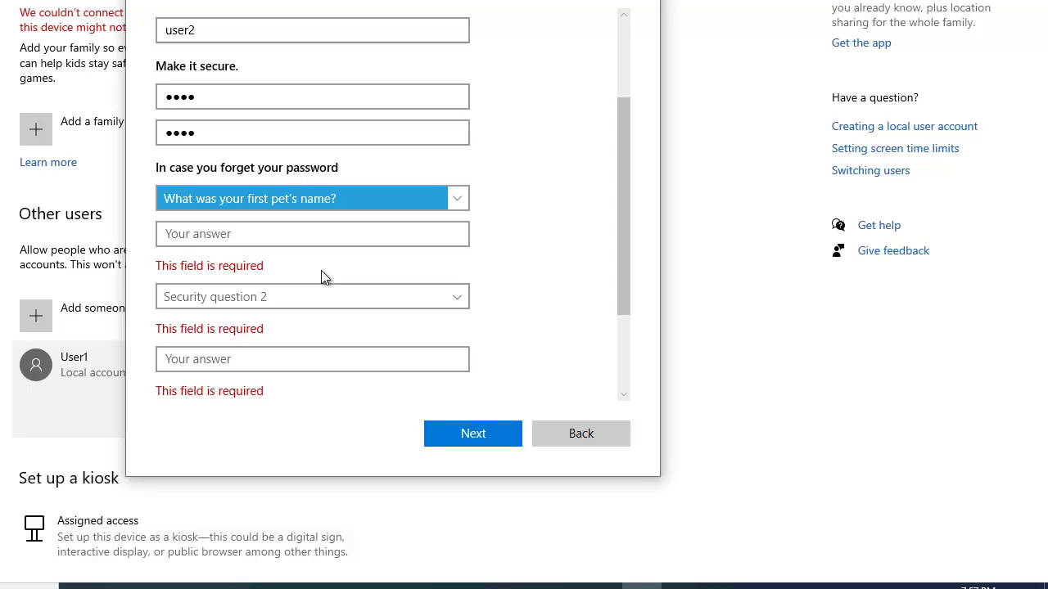
left_click(363, 236)
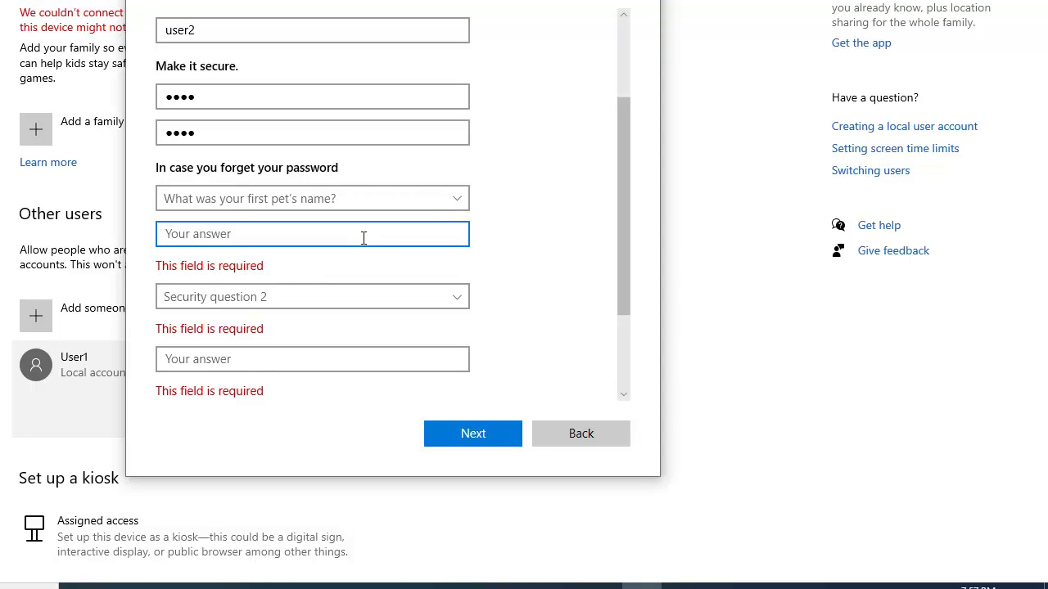
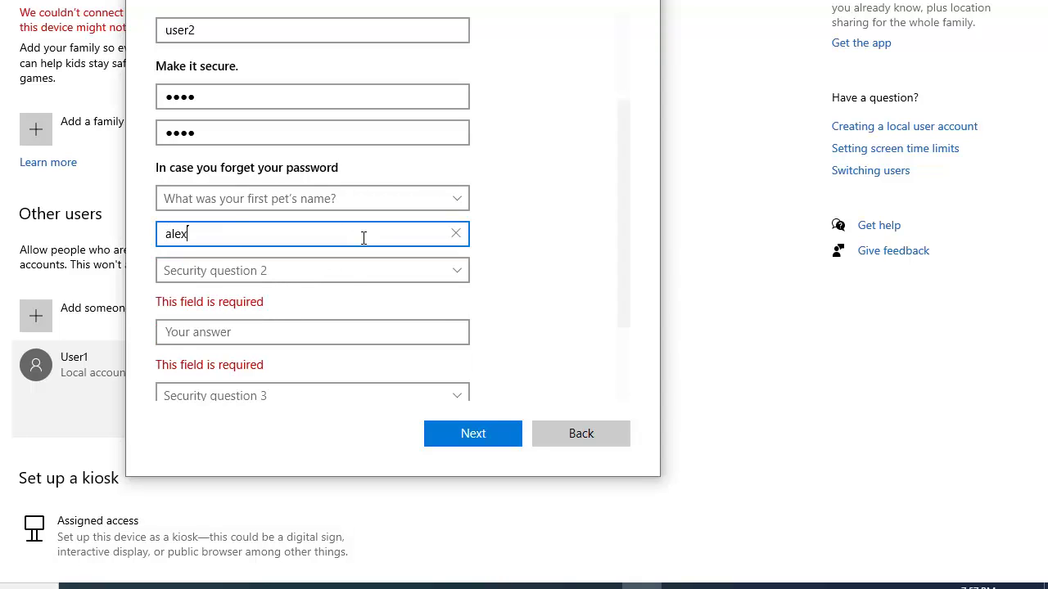
Choose the city-where-you-were-born question for the second security question and answer it
left_click(337, 274)
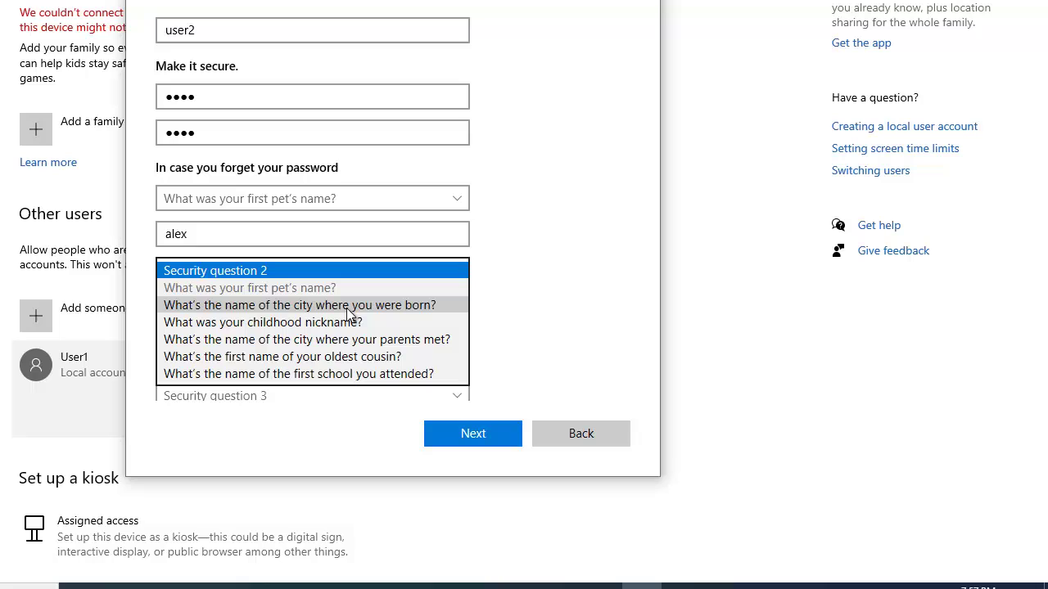
left_click(346, 308)
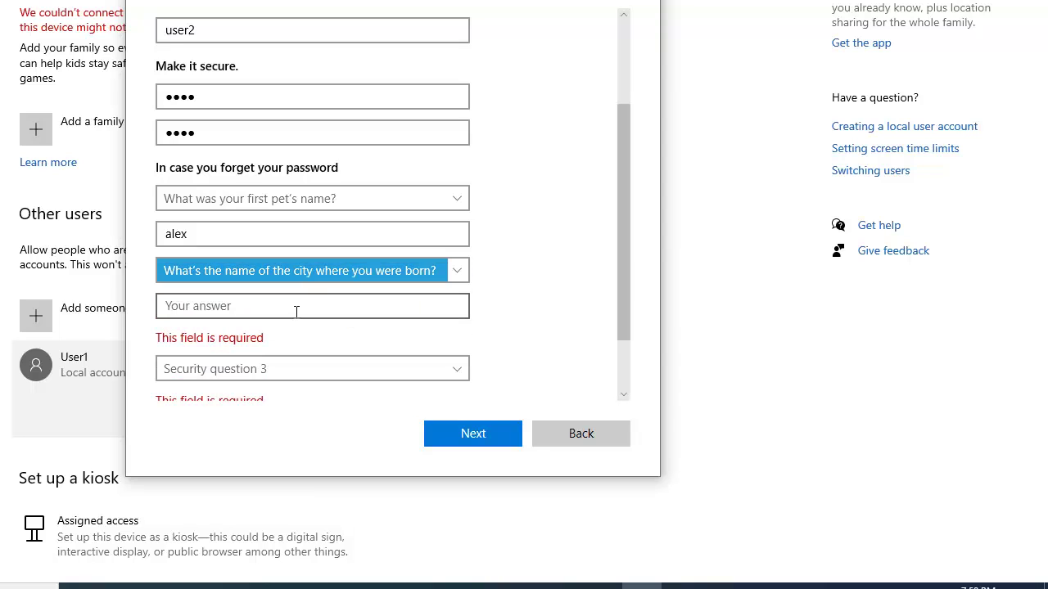
left_click(296, 313)
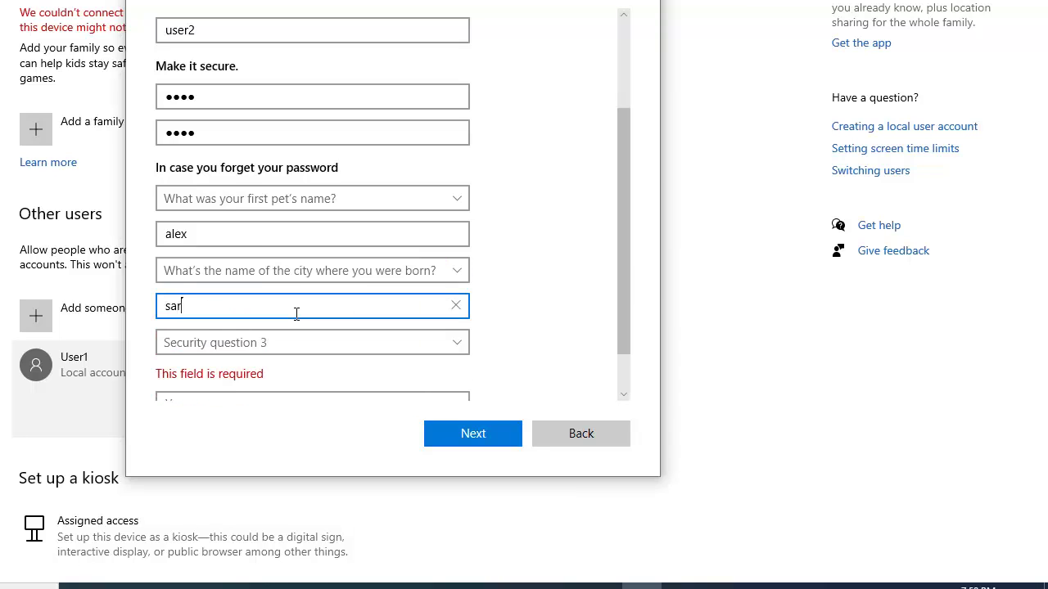
Choose the childhood nickname question for the third security question and answer it
scroll(620, 225, "down", 1)
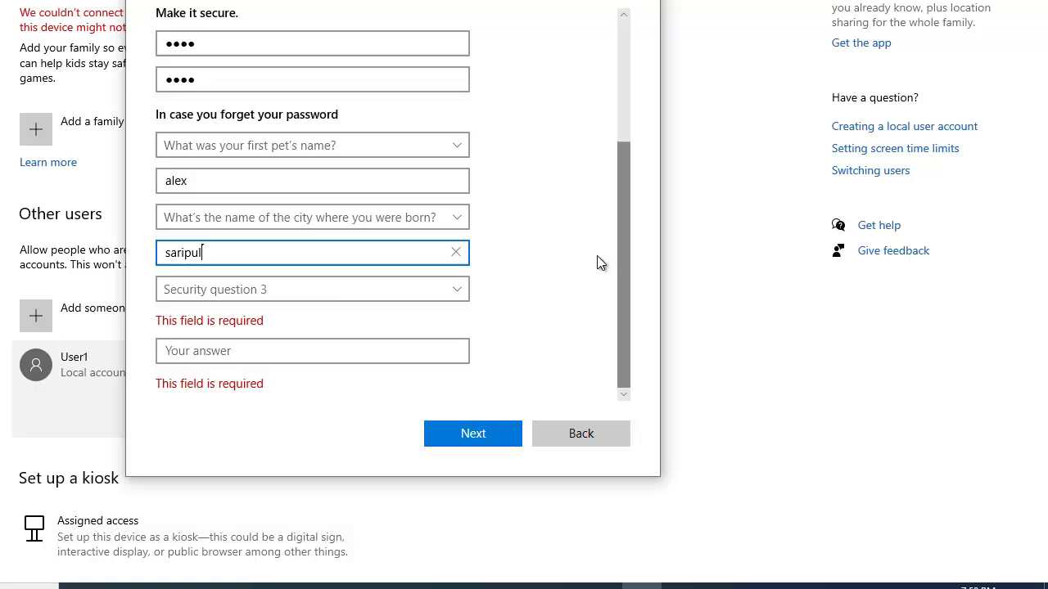
left_click(334, 295)
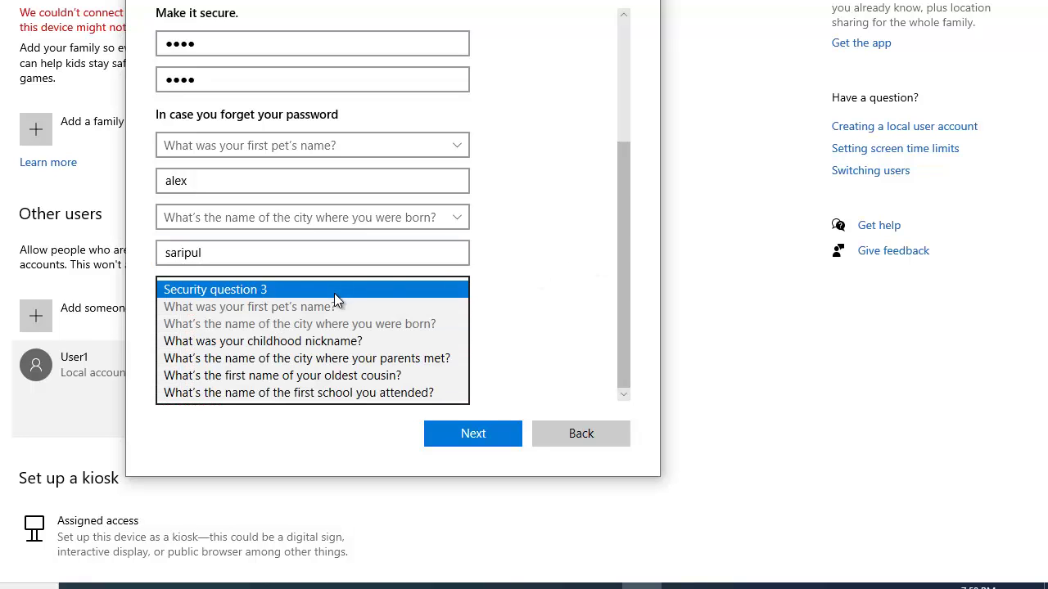
left_click(329, 343)
left_click(323, 352)
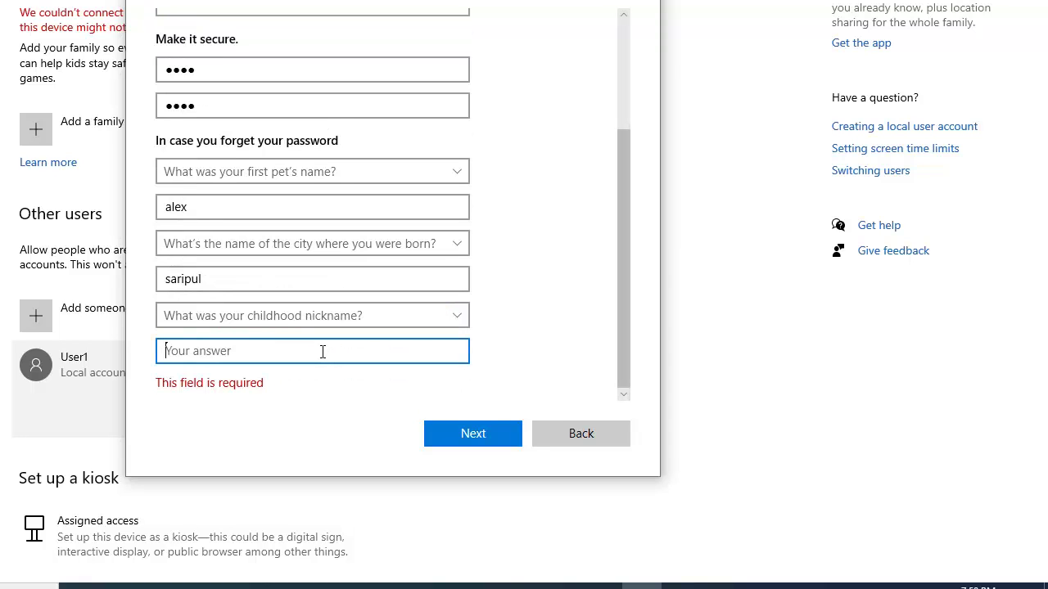
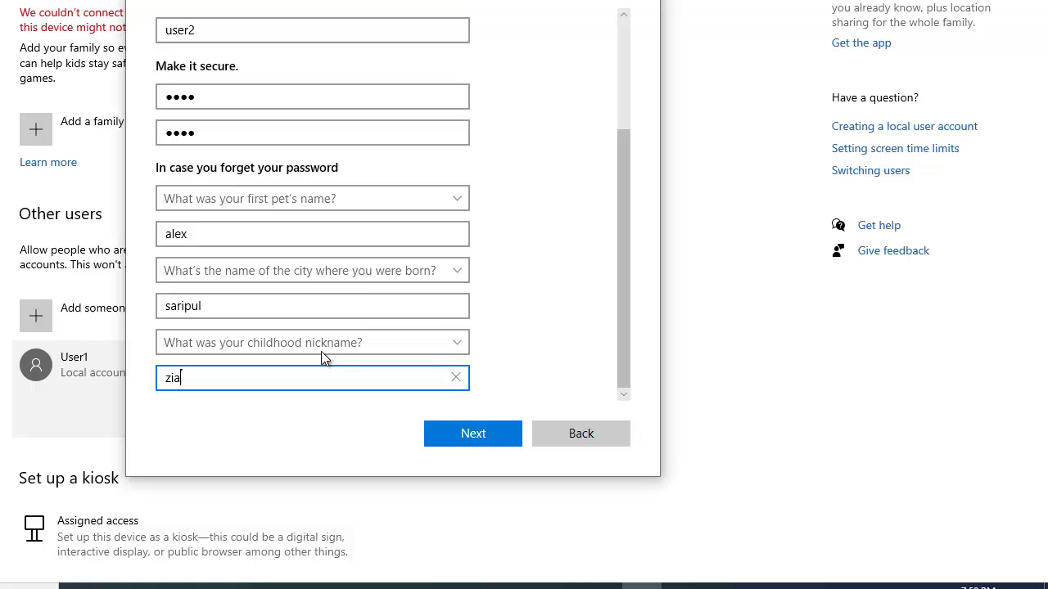
Create the user2 account and select it under Other users
left_click(482, 438)
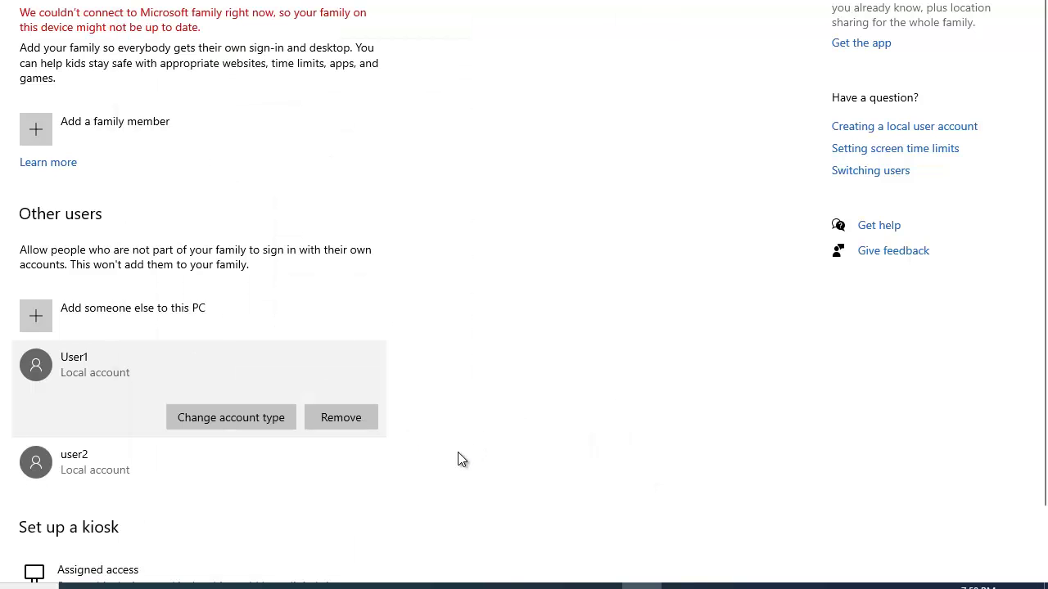
left_click(152, 479)
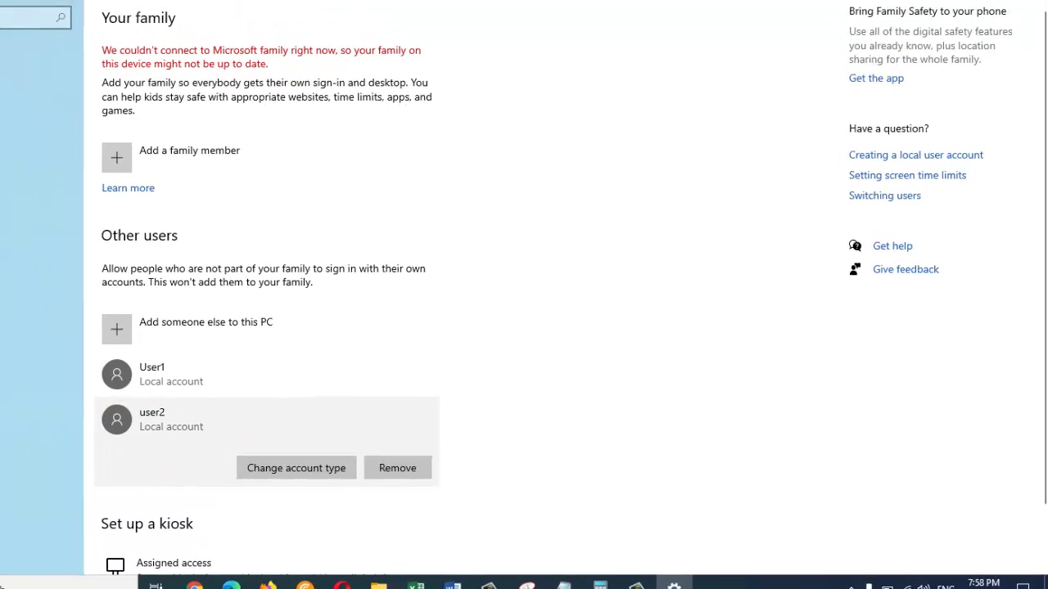
Close Settings and check that the Start menu account list shows user2
left_click(1031, 8)
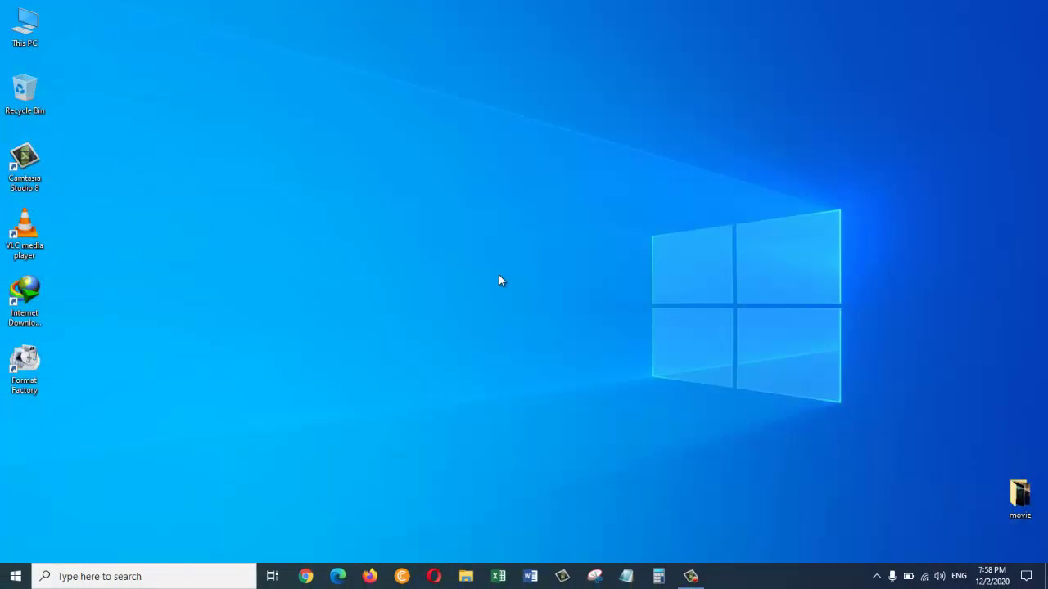
left_click(15, 576)
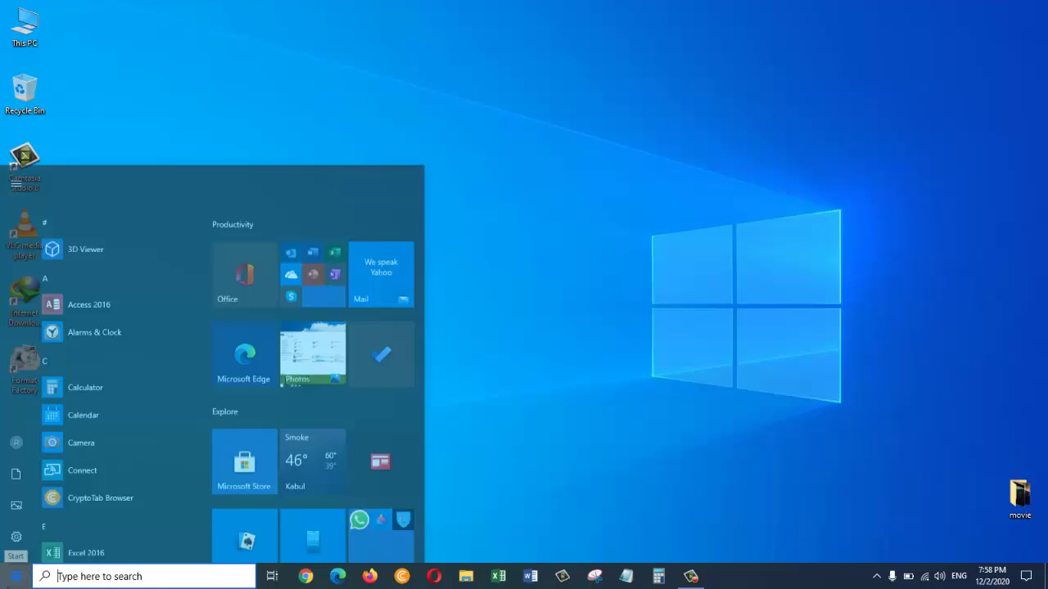
left_click(16, 432)
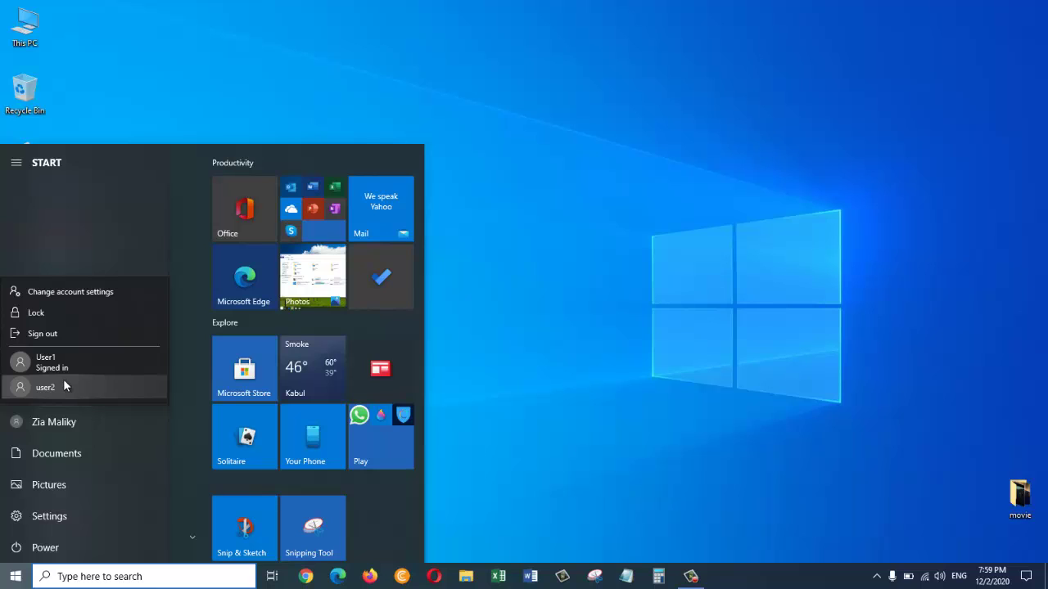
left_click(408, 423)
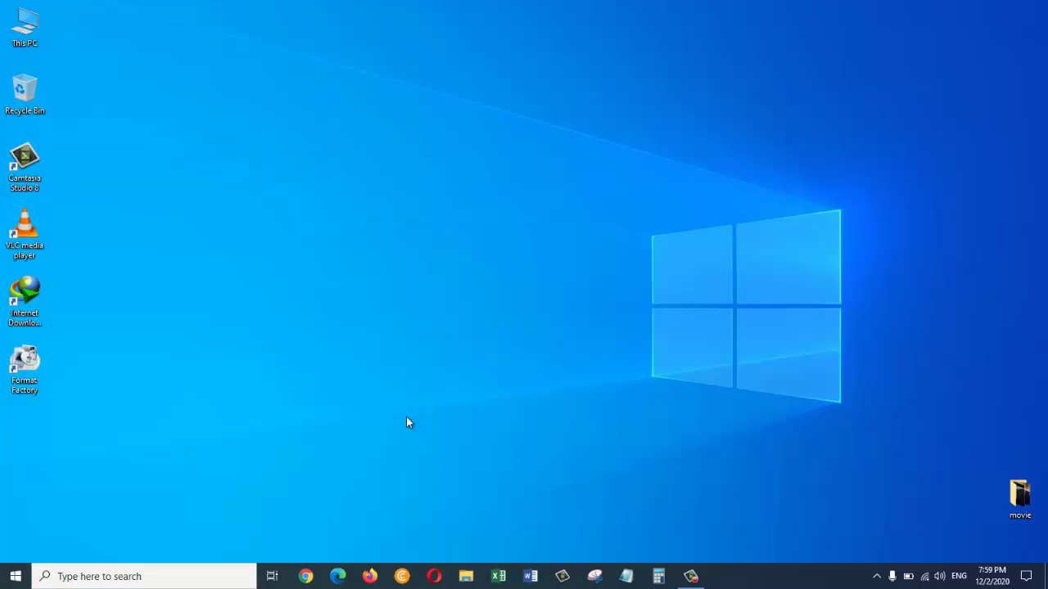